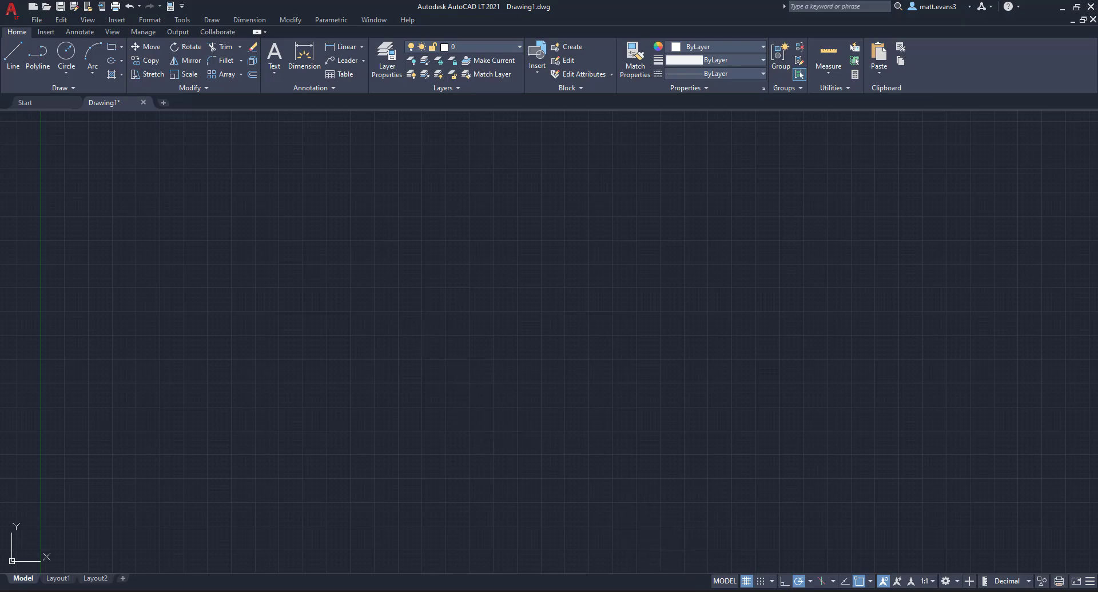
- Switch to Chrome showing cad-block.com's library of free DWG blocks
key(alt+Tab)
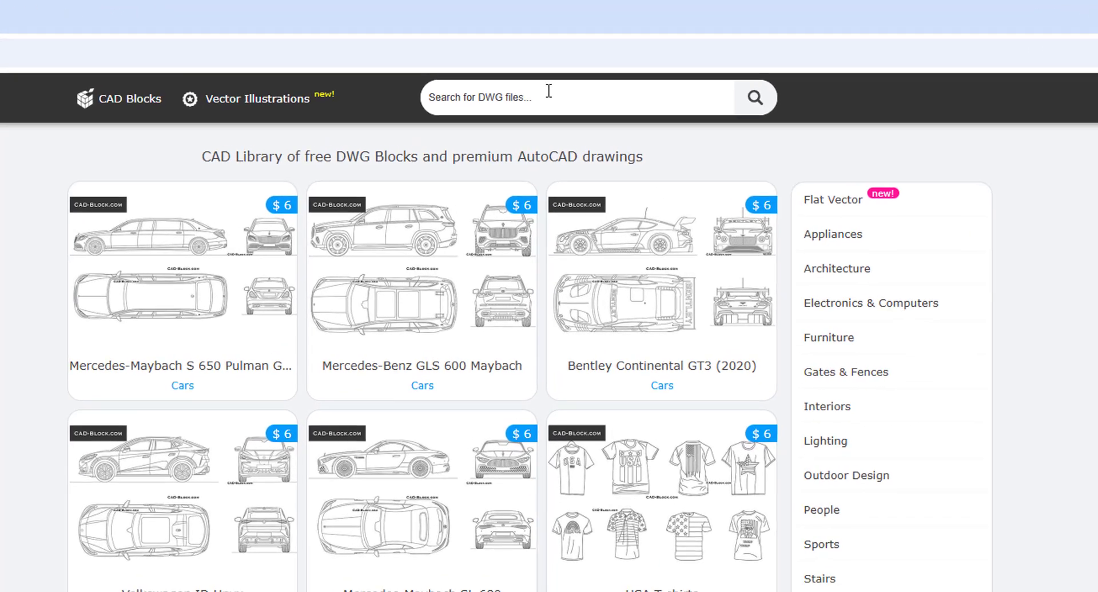
- Search the library for 'furniture' and browse results to find Modern Office Furniture
click(555, 60)
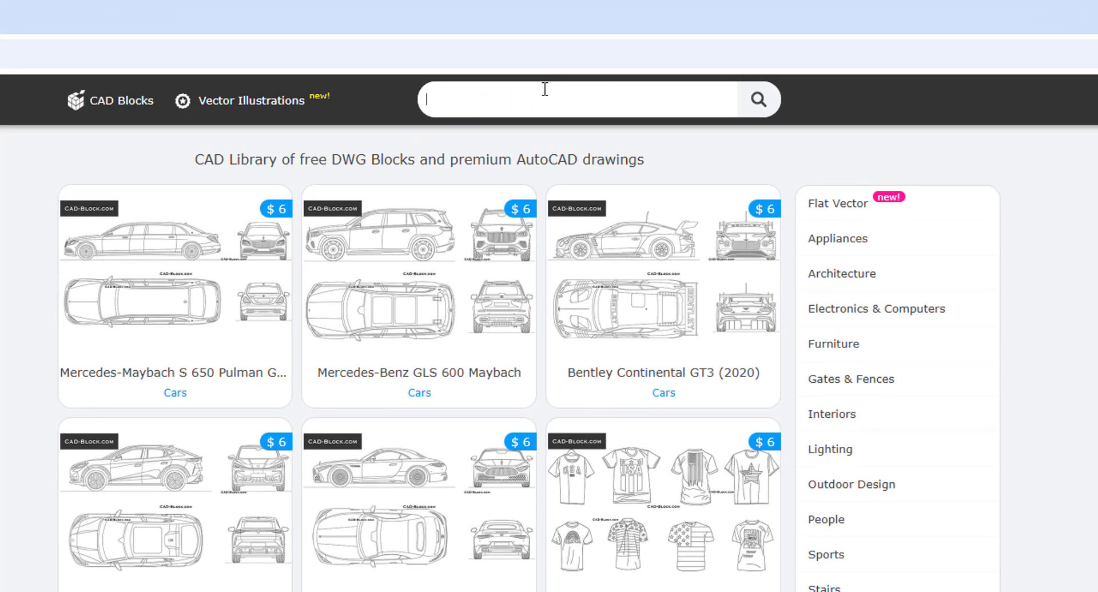
text(furniture)
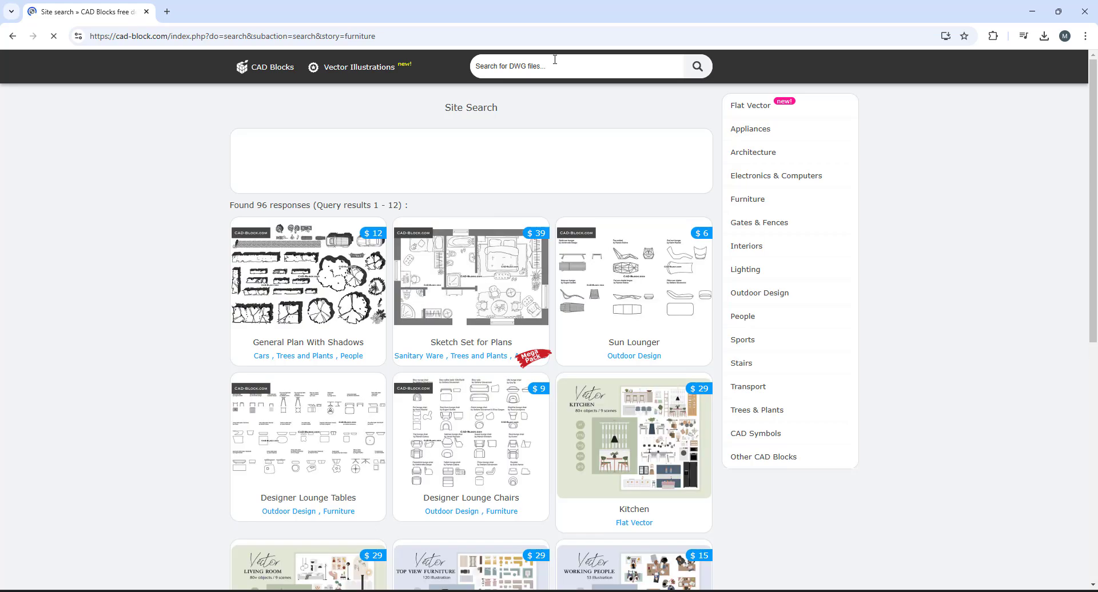
scroll(560, 449, down, 4)
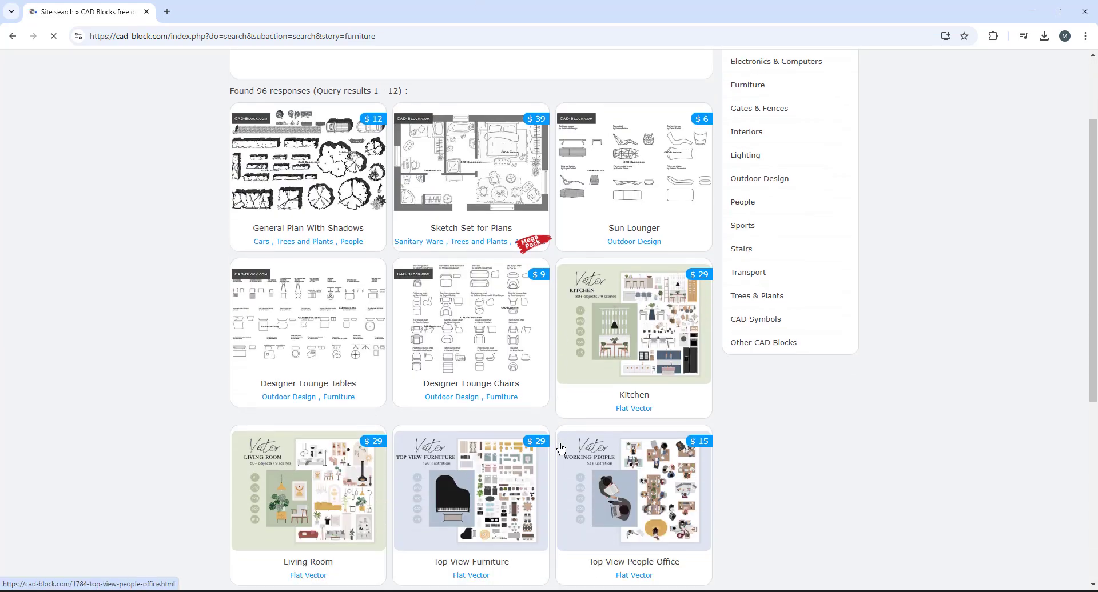
scroll(560, 448, down, 3)
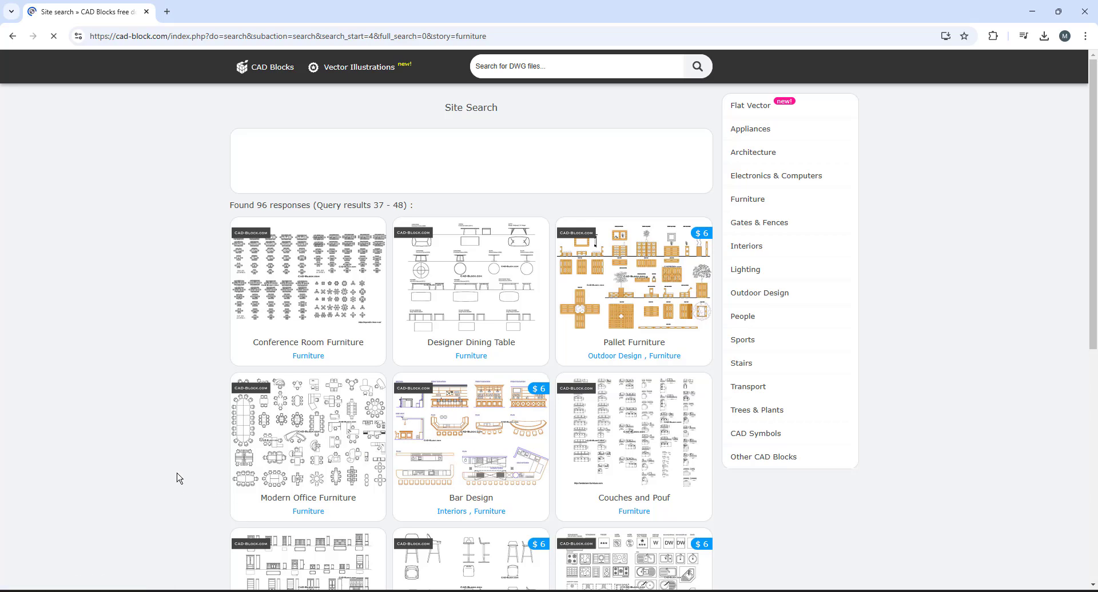
scroll(177, 478, down, 1)
scroll(178, 478, down, 2)
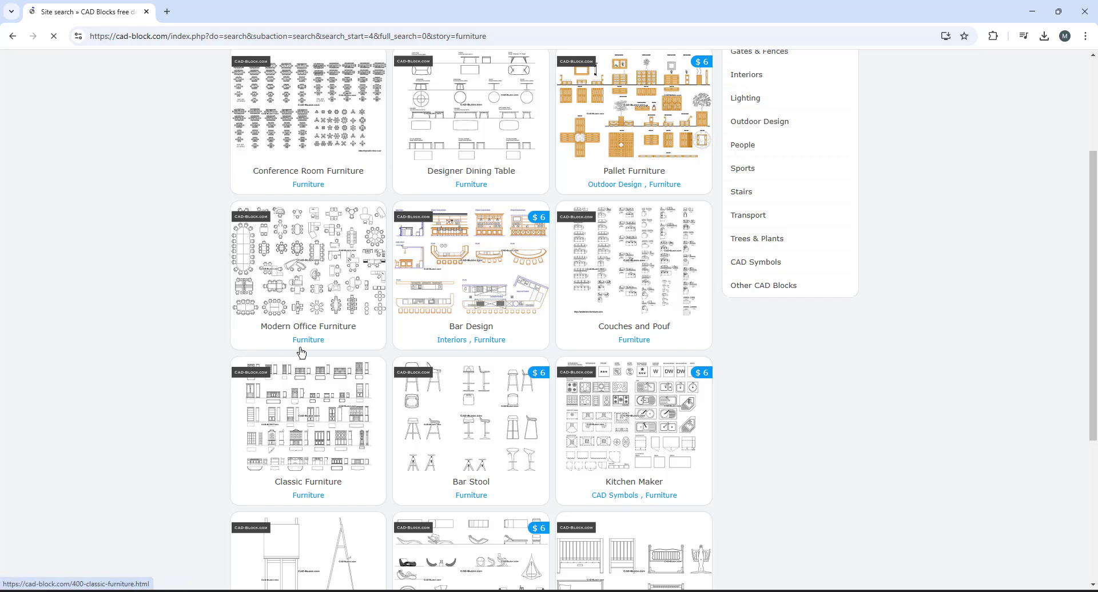
scroll(641, 455, down, 2)
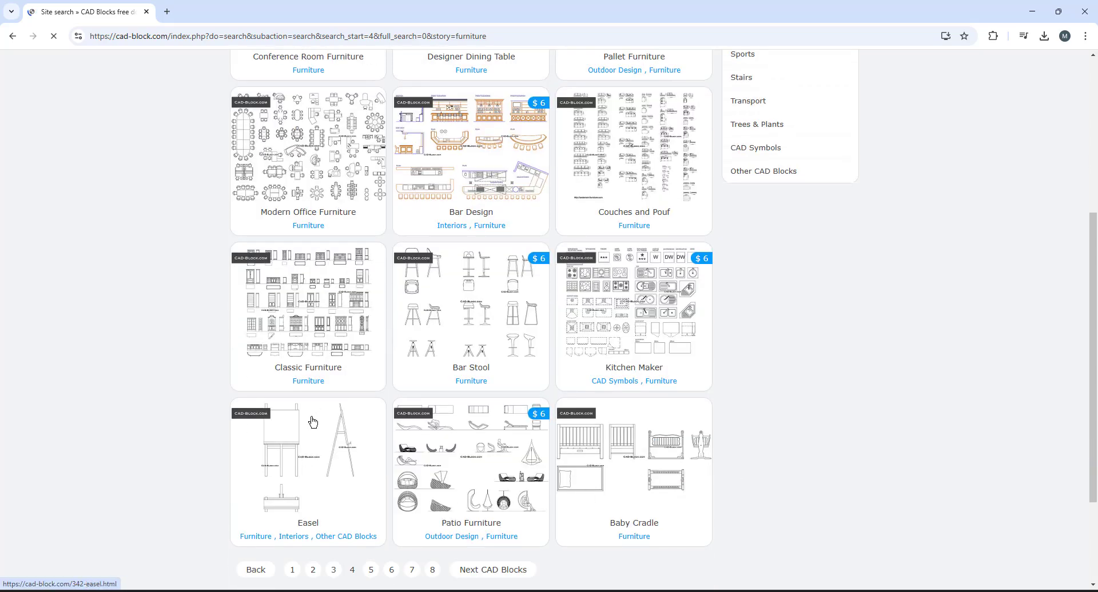
scroll(296, 417, up, 2)
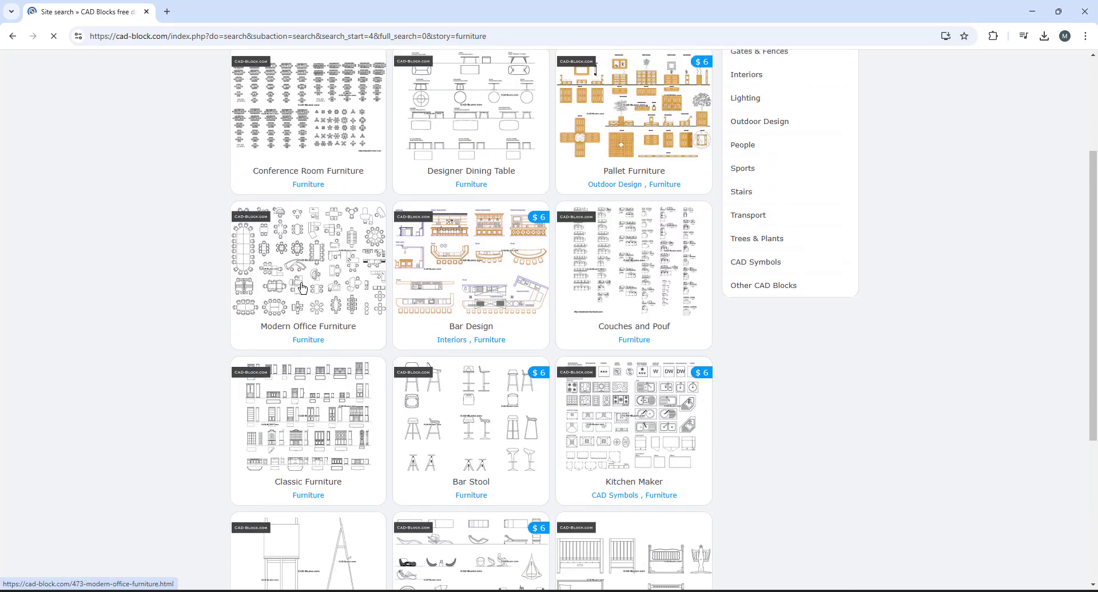
- Open the Modern Office Furniture page and download modern-office-furniture (1).dwg
click(302, 286)
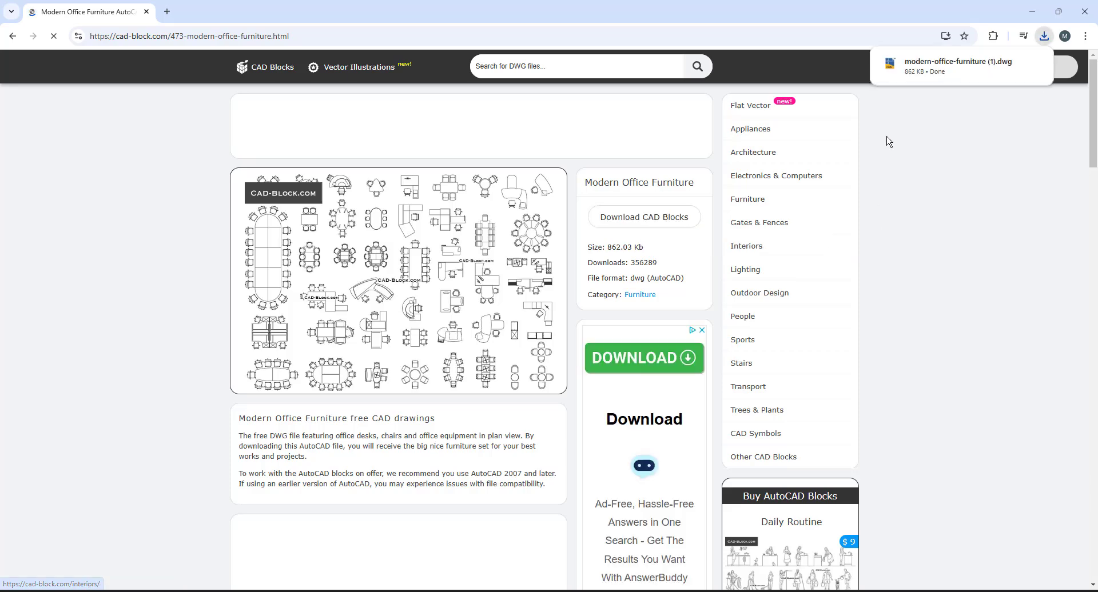
mouse_move(921, 66)
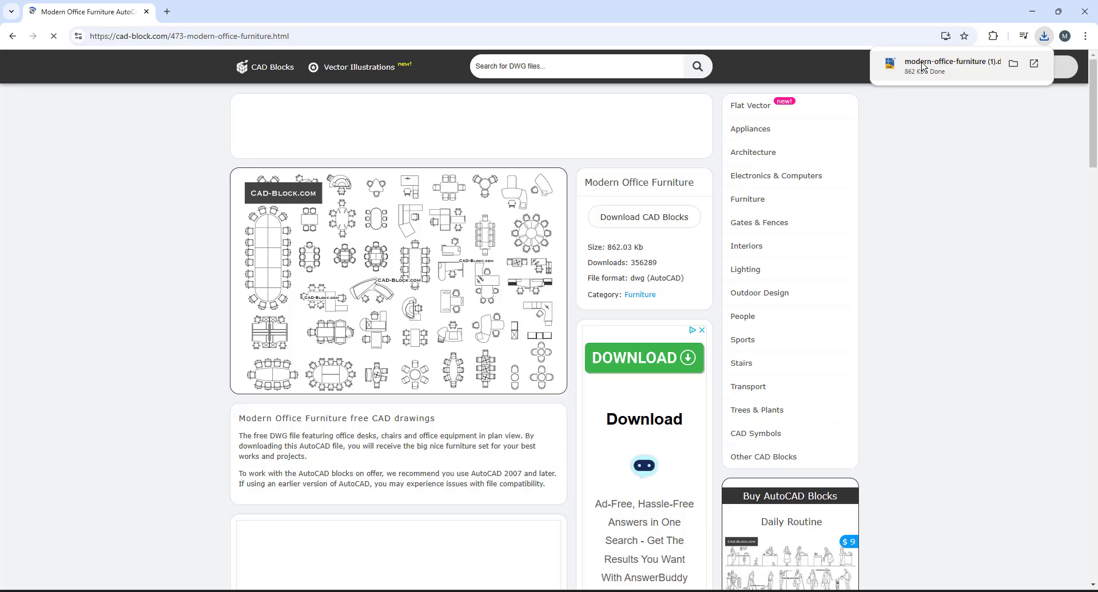
- Open modern-office-furniture (1).dwg in AutoCAD and window-select all its furniture blocks
click(938, 63)
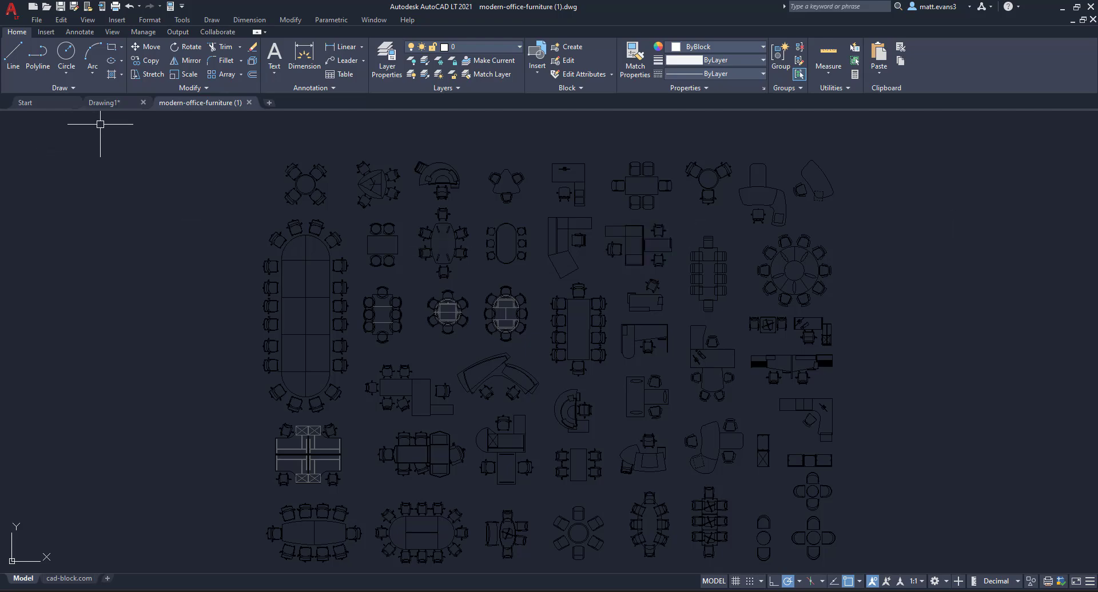
click(197, 149)
scroll(629, 514, down, 6)
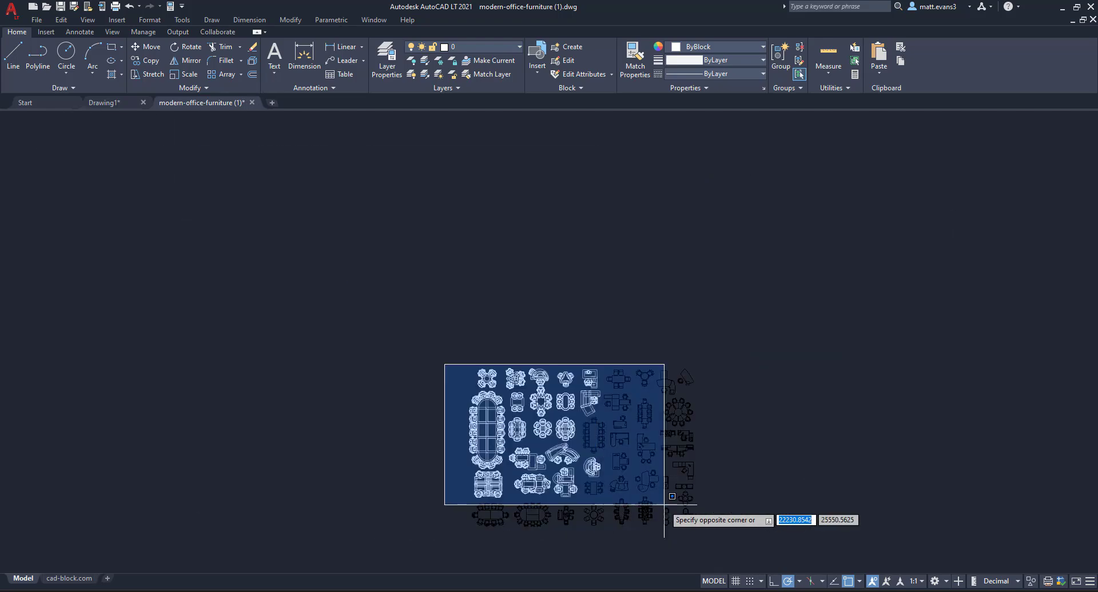
click(742, 539)
- Set the selected blocks' colour to White and clear the selection
click(742, 48)
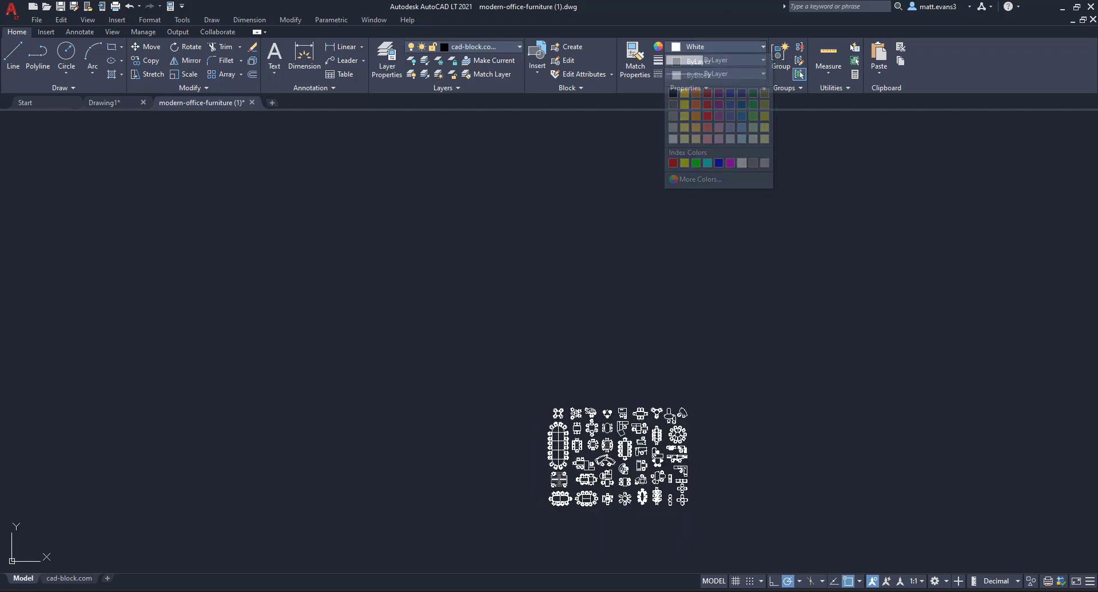
key(Escape)
scroll(599, 472, up, 5)
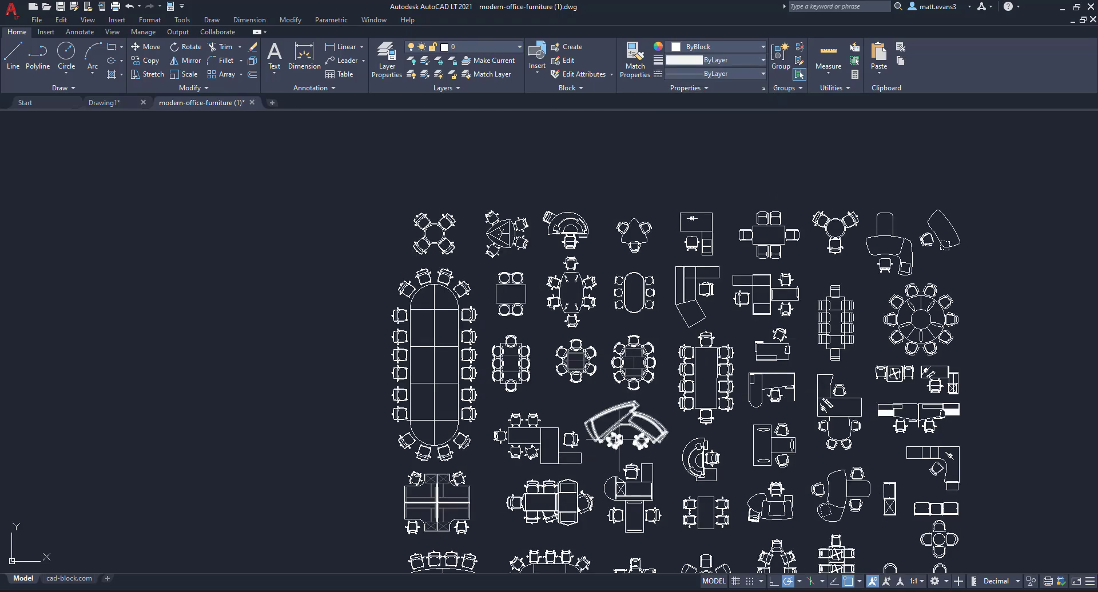
scroll(626, 438, down, 3)
middle_drag(679, 355, 610, 306)
scroll(611, 306, up, 1)
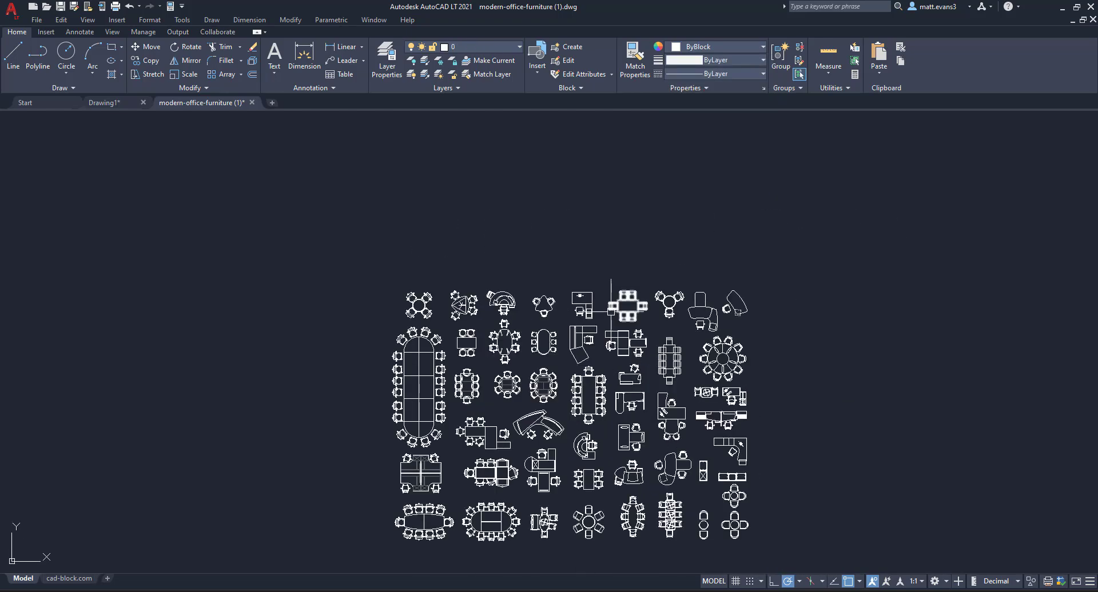
scroll(629, 412, up, 2)
scroll(600, 338, down, 2)
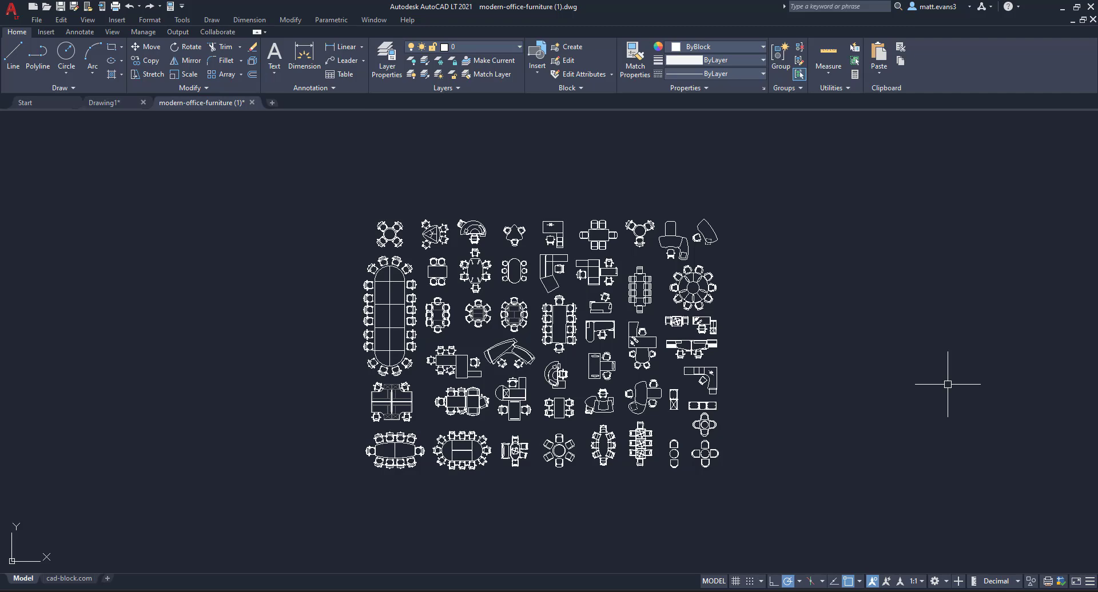
- Window-select every furniture block and delete them all
click(816, 490)
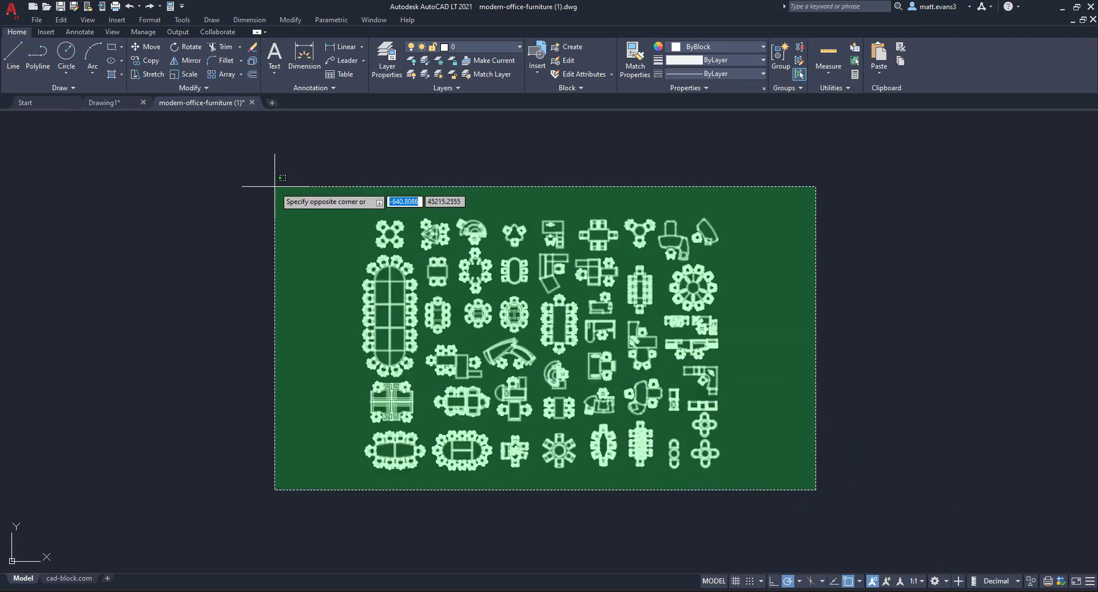
click(274, 187)
key(Delete)
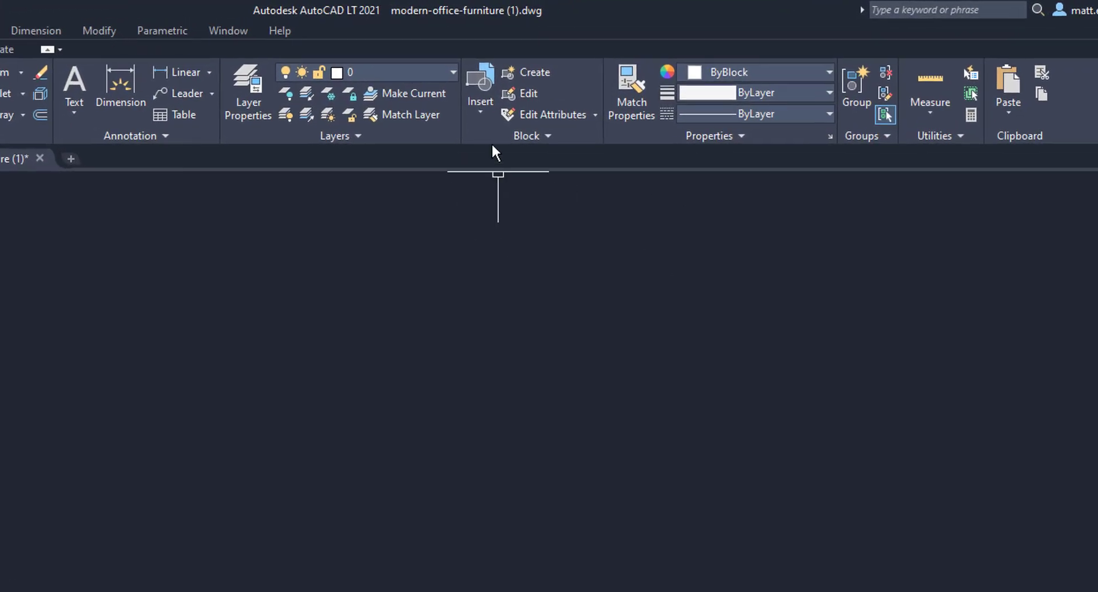
- Insert the oval table block A$C26FC4BAA from the block gallery
click(482, 112)
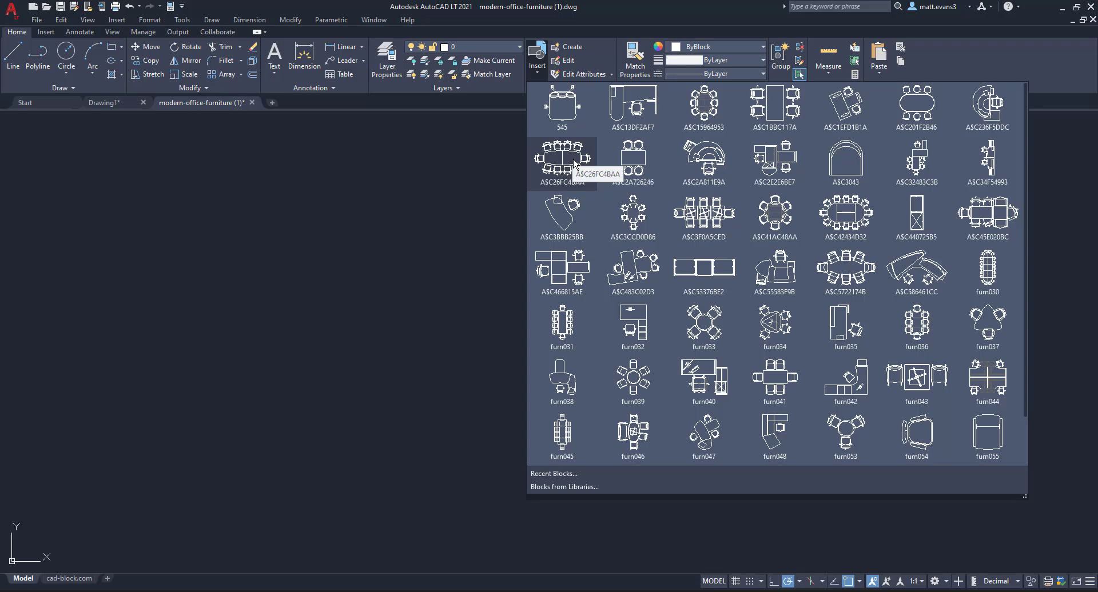
click(573, 162)
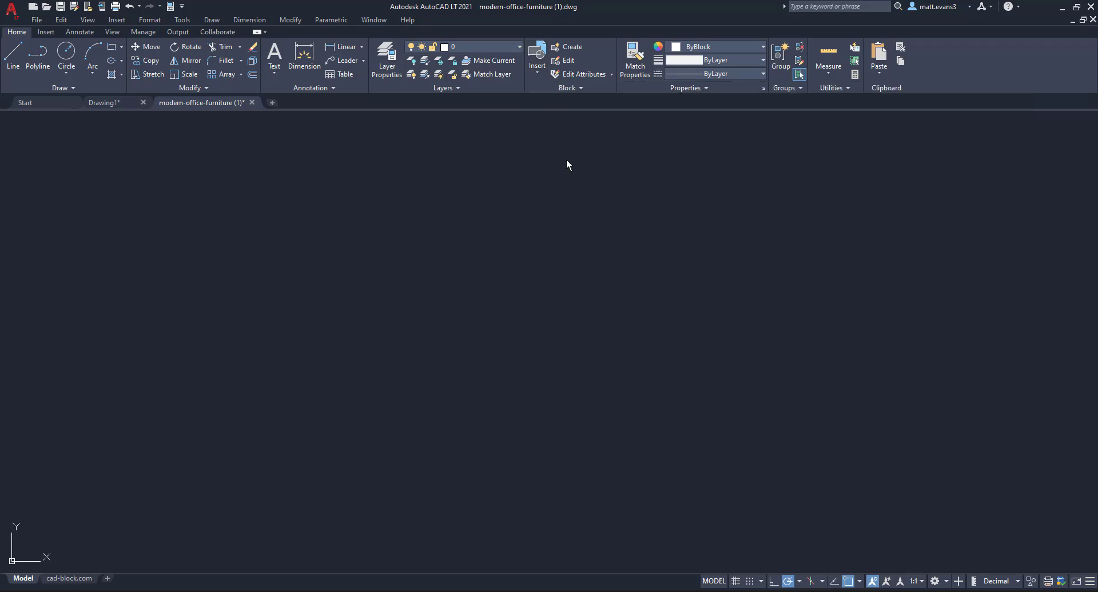
click(362, 269)
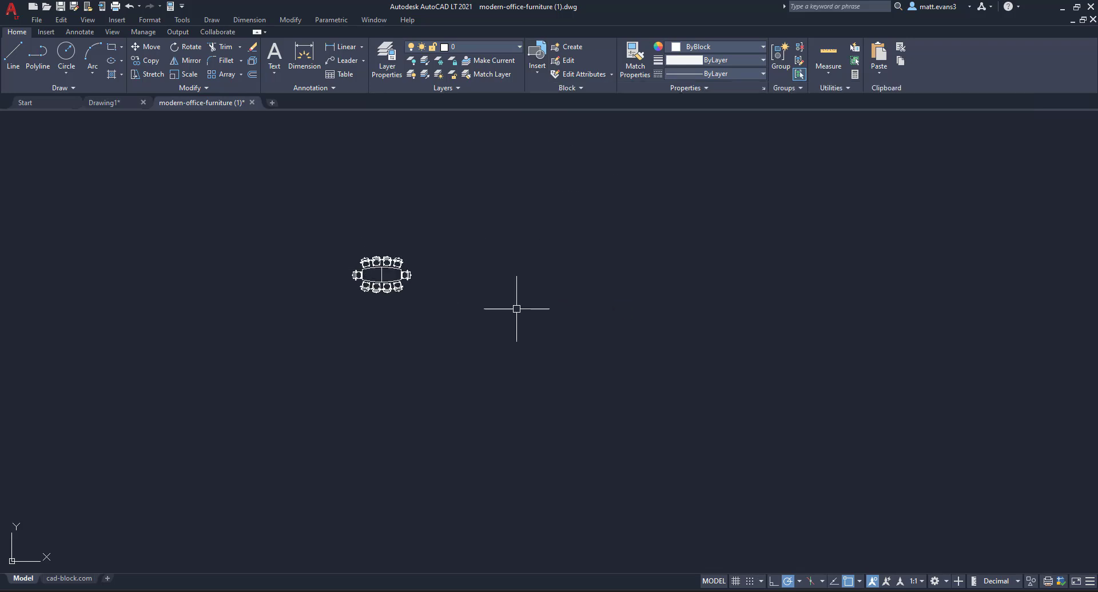
- Insert oval table A$C42434D32 to its right, then window-select both tables
click(534, 74)
click(841, 215)
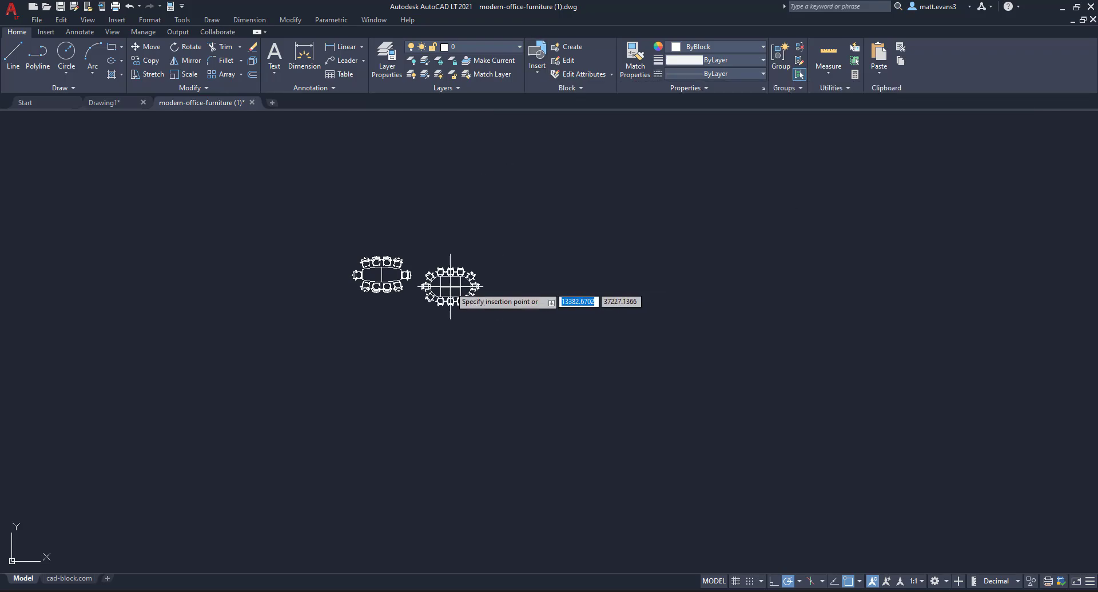
click(501, 277)
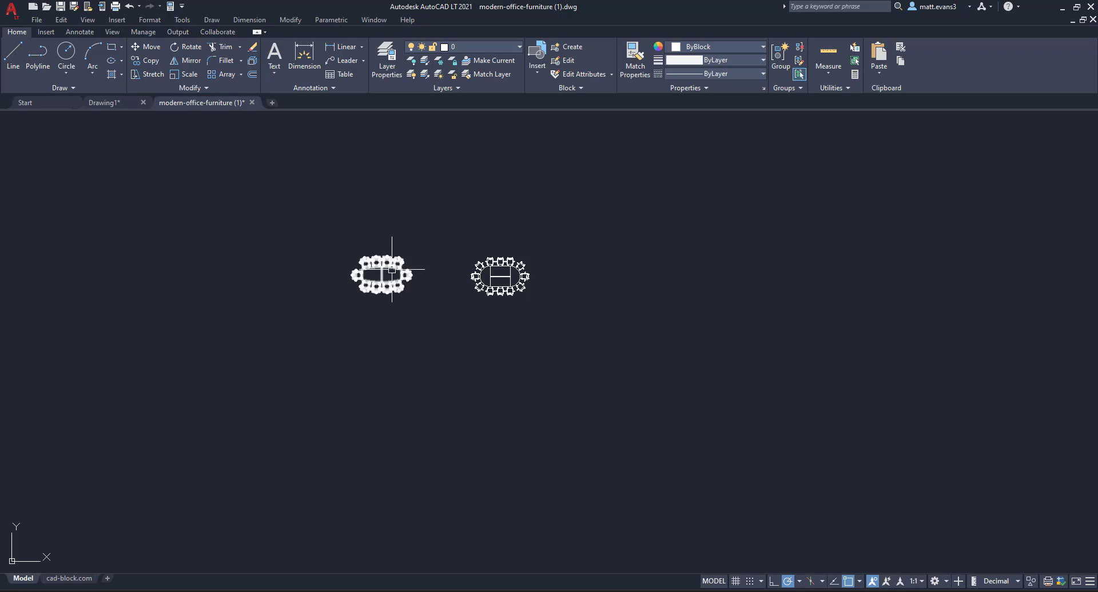
click(290, 229)
click(647, 368)
- Delete the two selected oval conference tables
key(Delete)
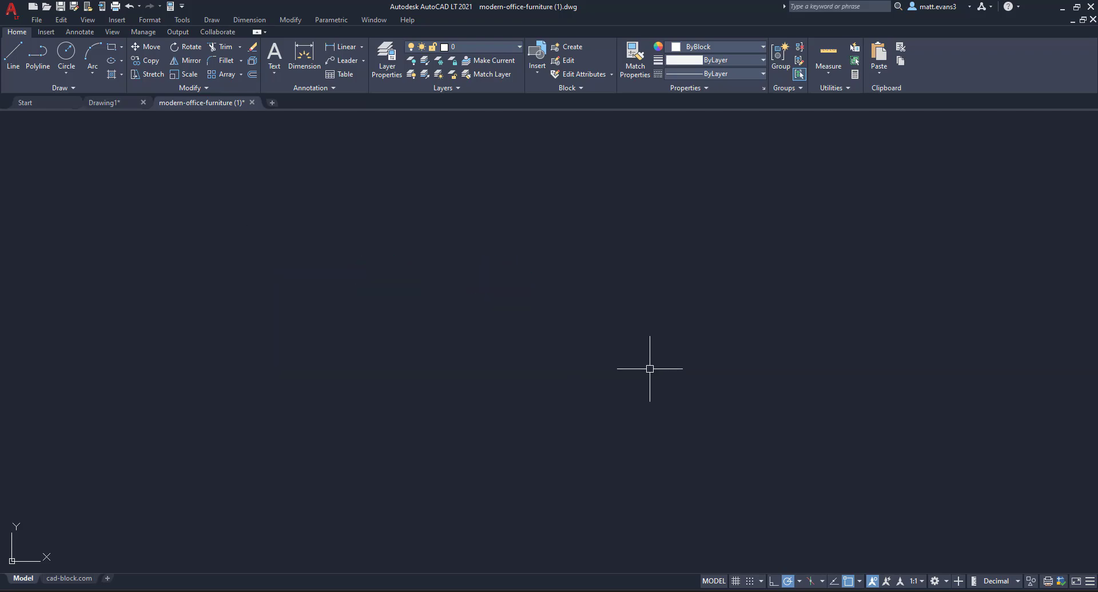